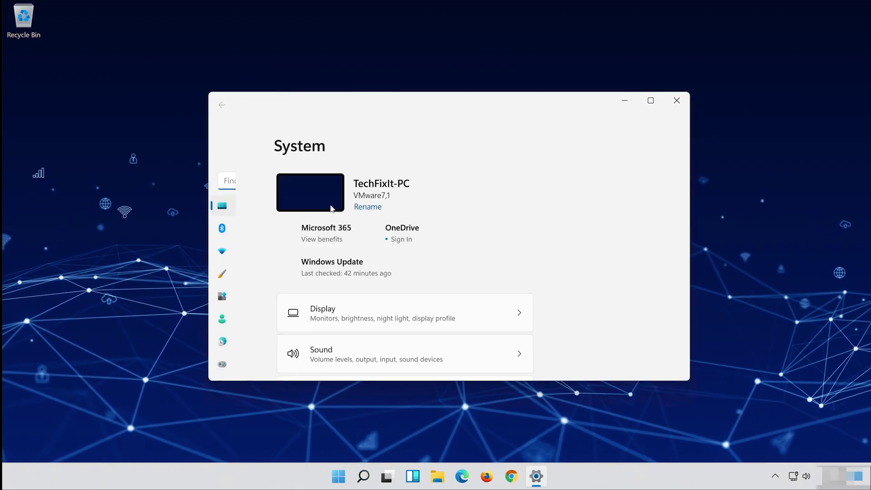
Scroll the Settings category list down to show Privacy & security
scroll(320, 249, down, 3)
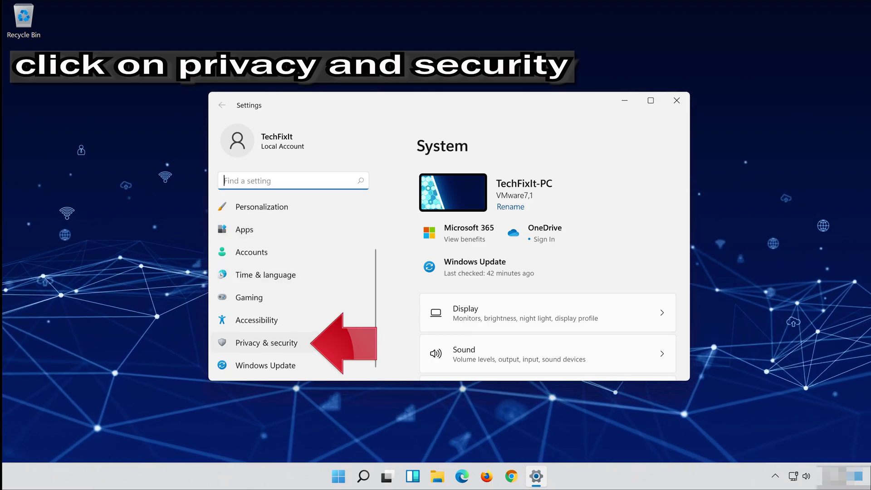
Go to the Microphone page under Privacy & security
click(302, 344)
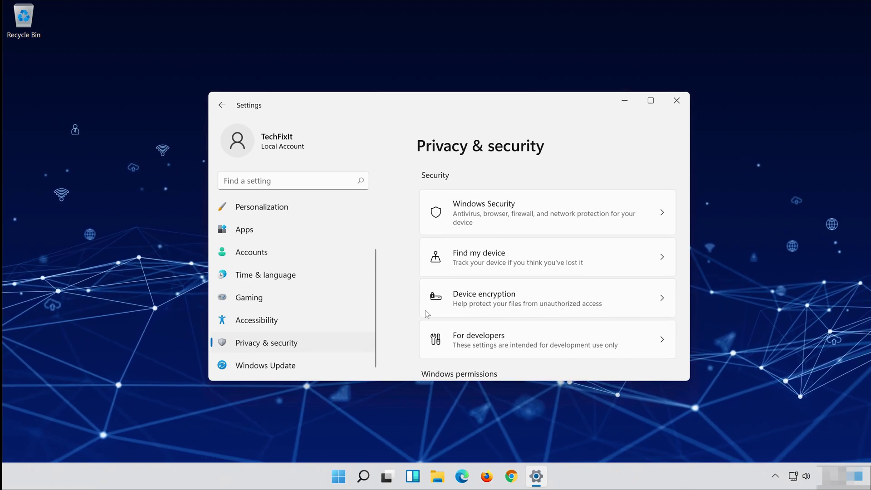
scroll(527, 294, down, 4)
scroll(527, 296, down, 9)
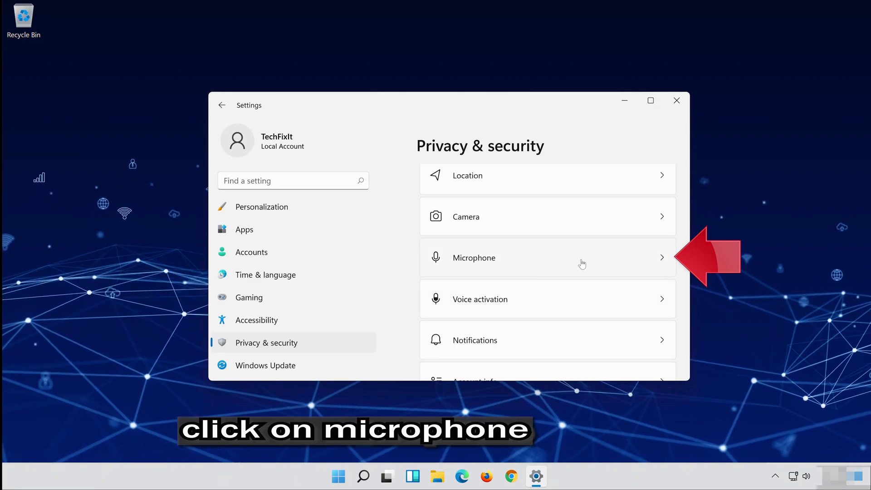
click(562, 263)
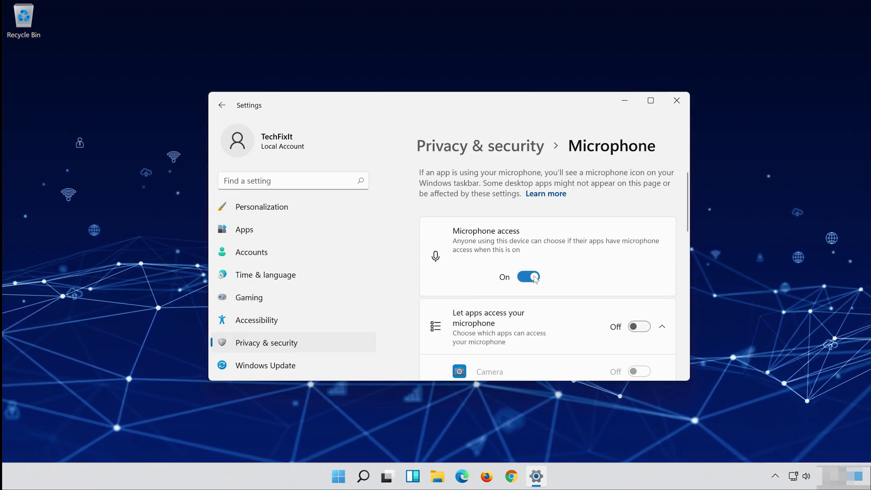
Turn on 'Let desktop apps access your microphone' and close Settings
scroll(604, 243, down, 2)
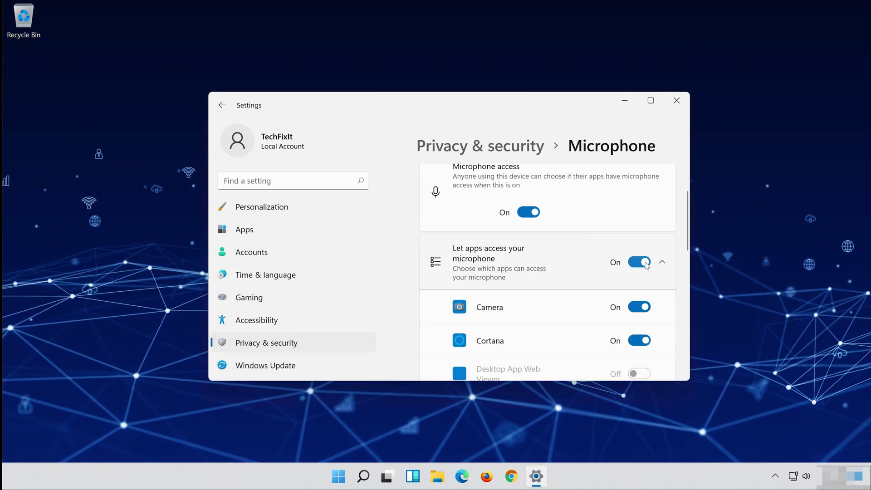
scroll(485, 289, down, 5)
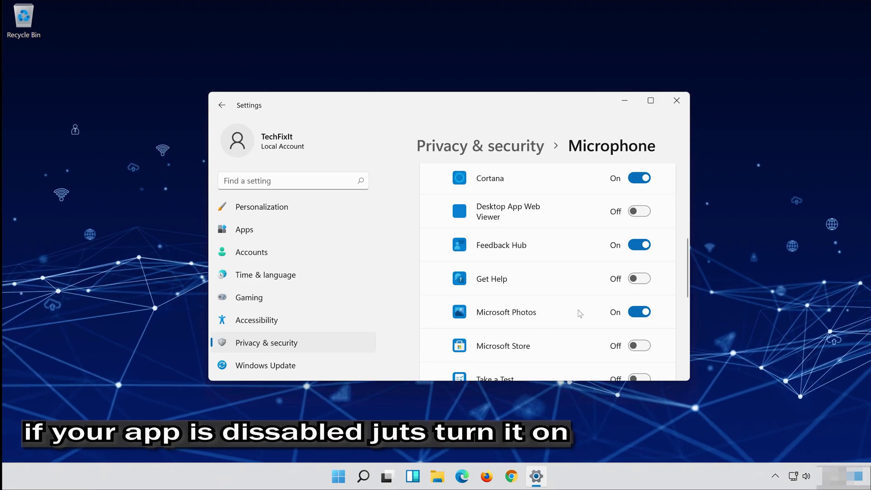
scroll(603, 314, down, 5)
scroll(603, 314, down, 1)
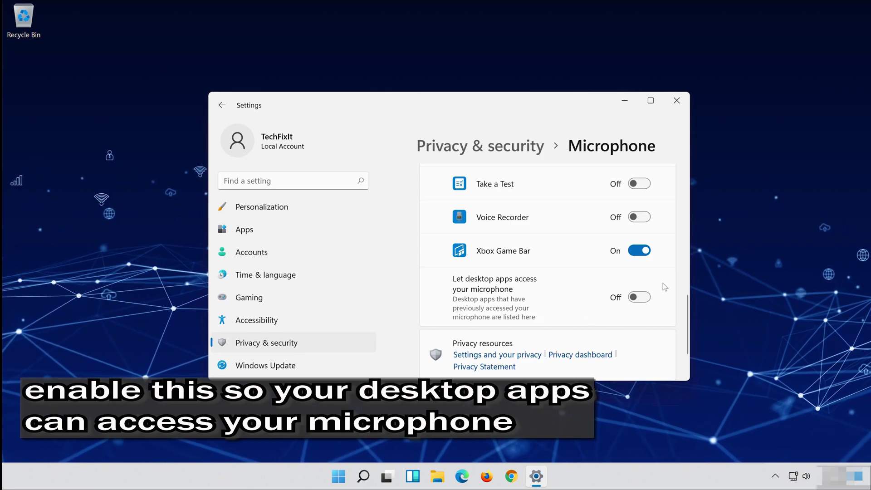
click(639, 297)
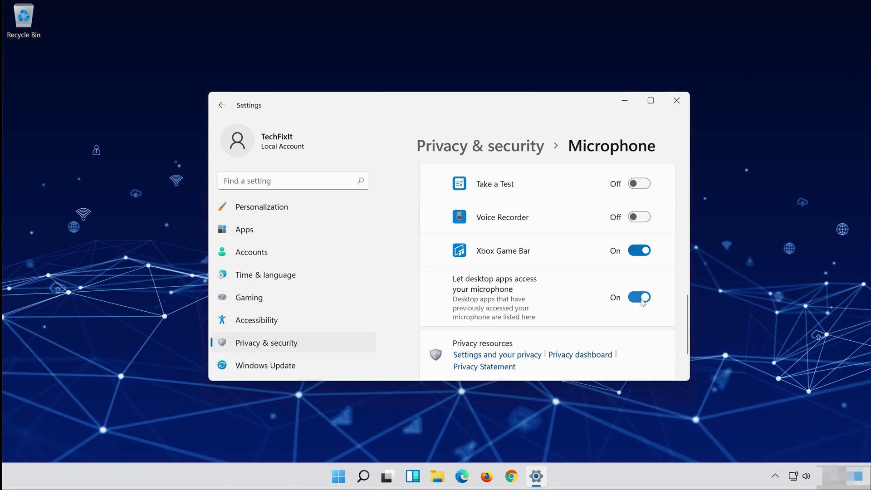
click(685, 97)
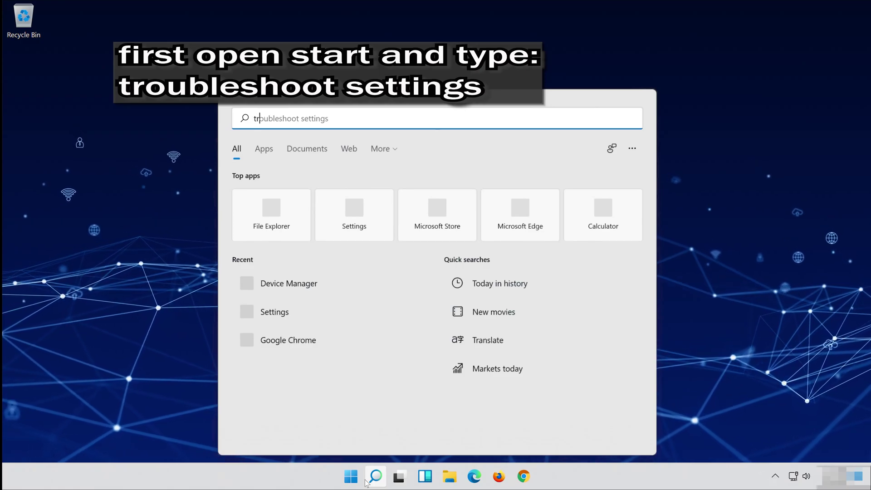
Search 'troubleshoot settings' and open the Troubleshoot settings best match
text(oubleshoot settings)
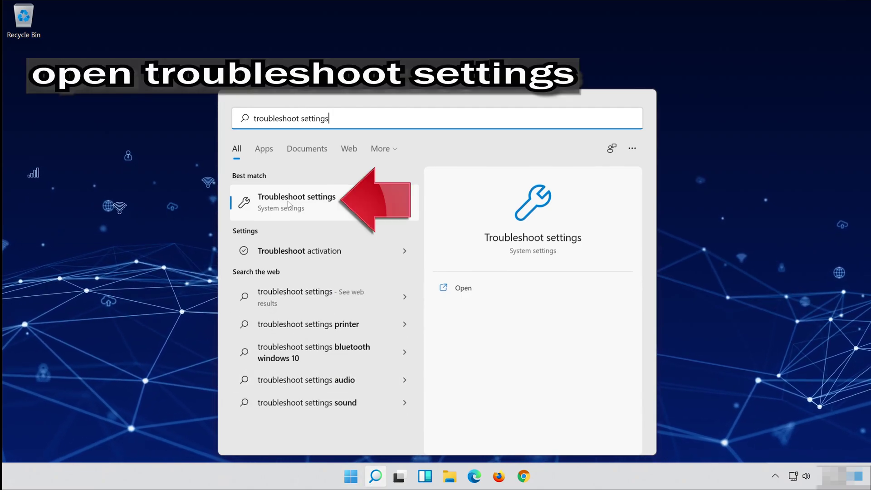
click(324, 206)
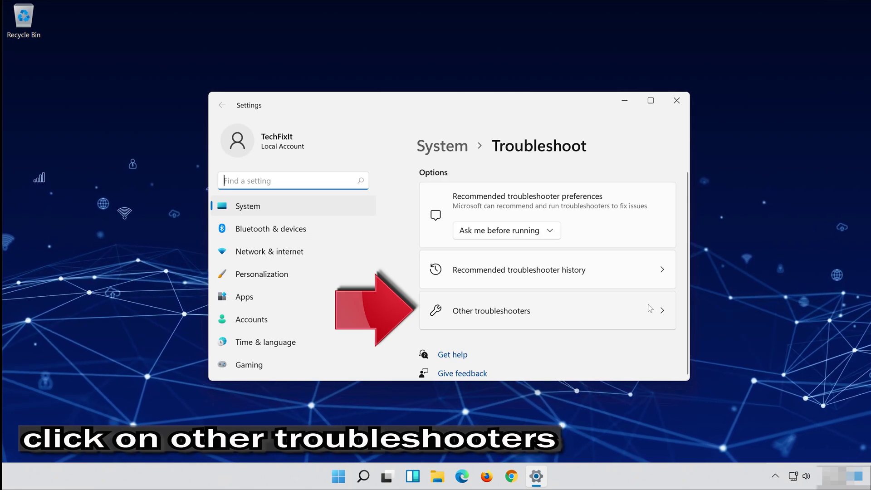
Show Other troubleshooters and scroll down to Recording Audio
click(661, 312)
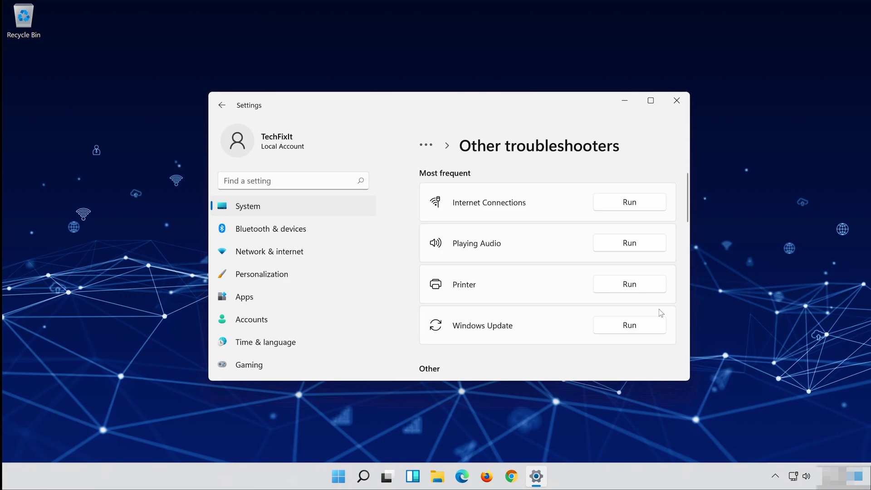
scroll(554, 319, down, 1)
scroll(554, 319, down, 8)
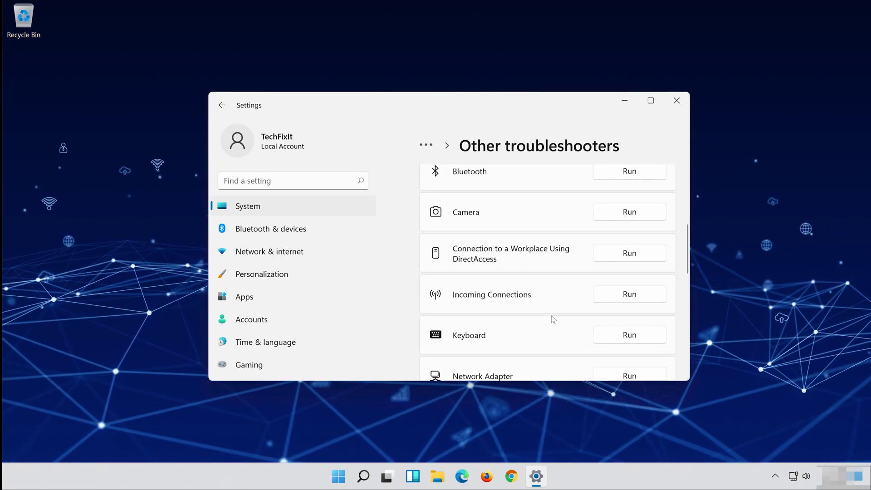
scroll(553, 319, down, 7)
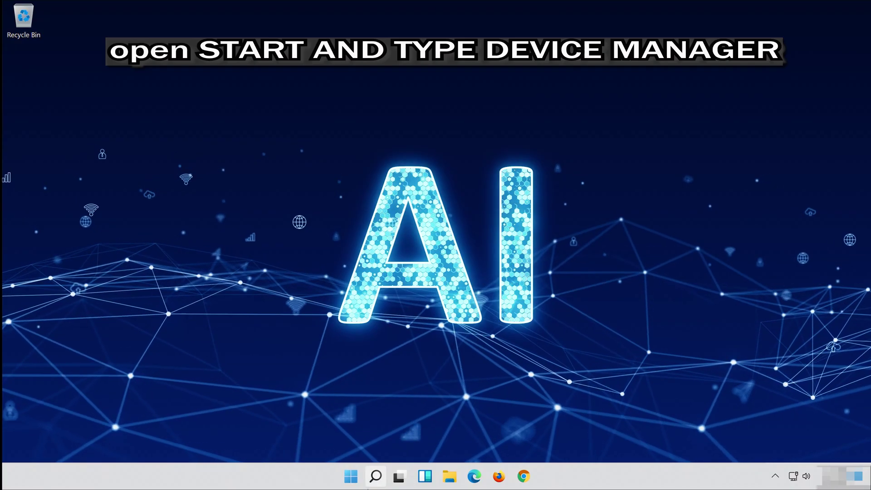
Search 'device manager' and launch Device Manager from the results
click(375, 477)
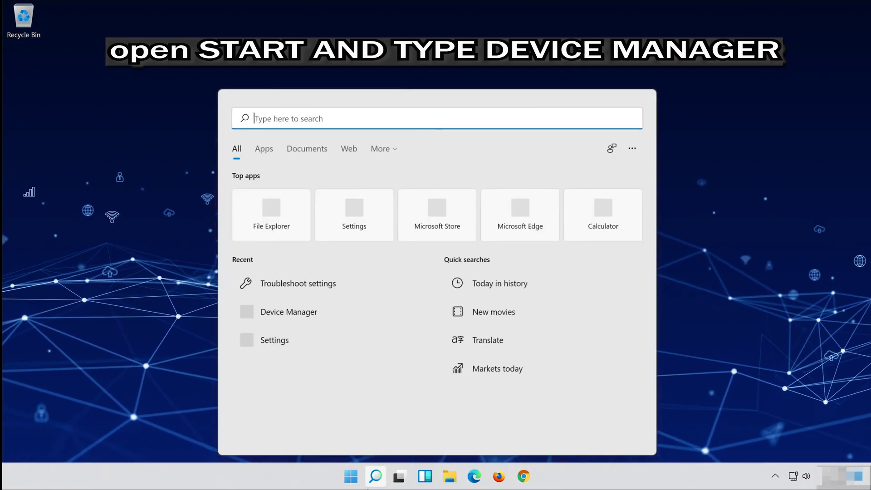
text(device manah)
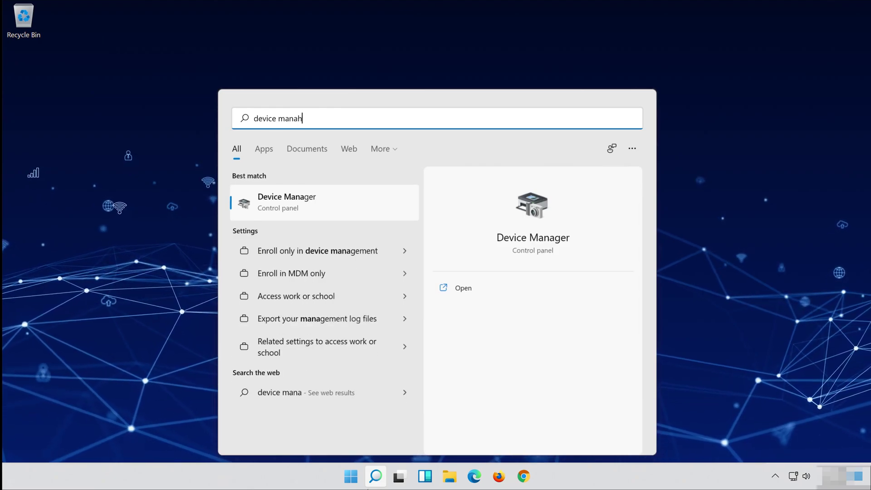
key(BackSpace)
text(ger)
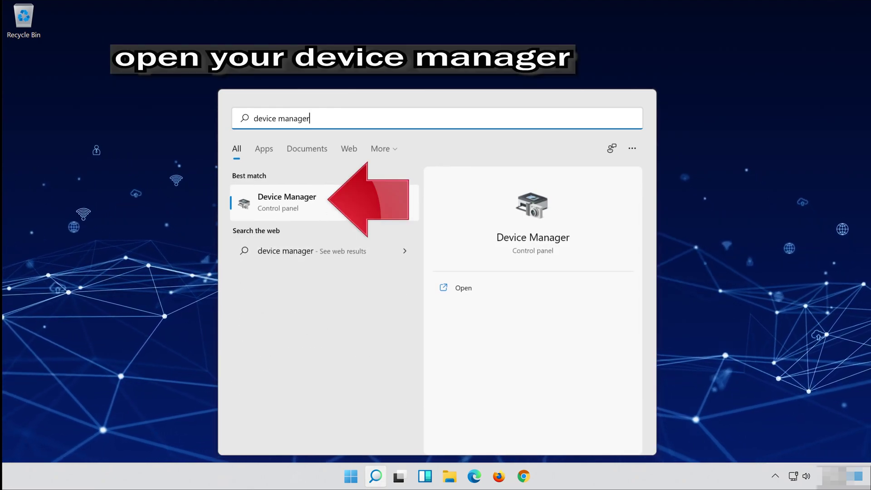
click(339, 202)
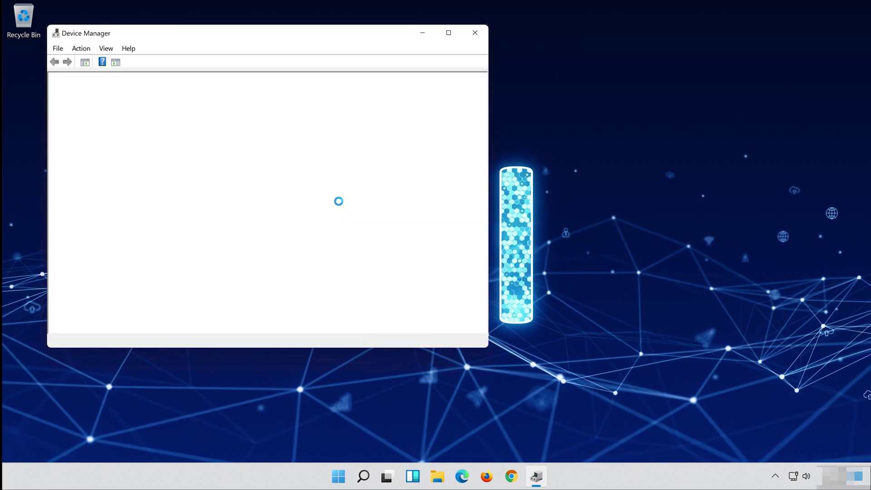
Open the properties of the Microphone under Audio inputs and outputs
drag(238, 39, 456, 79)
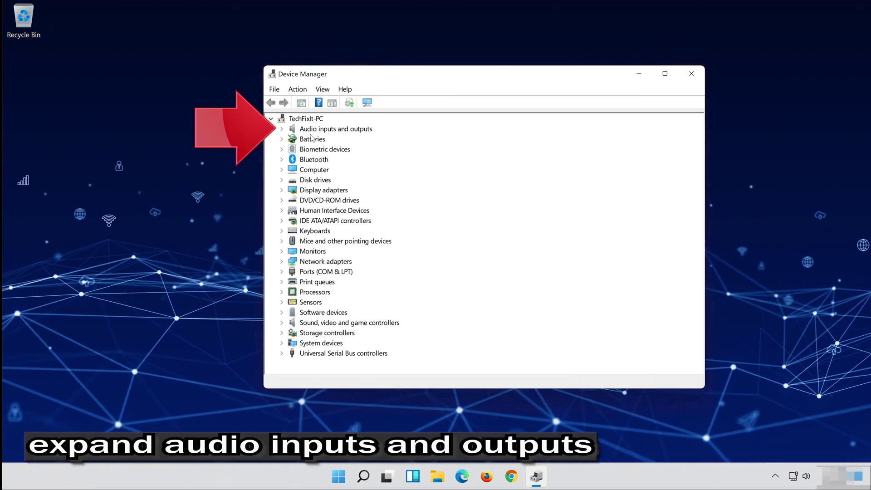
click(282, 129)
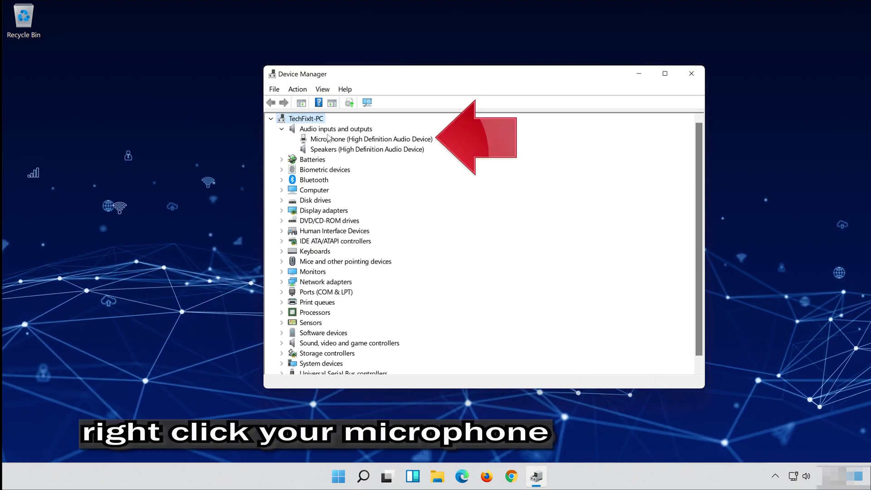
click(332, 139)
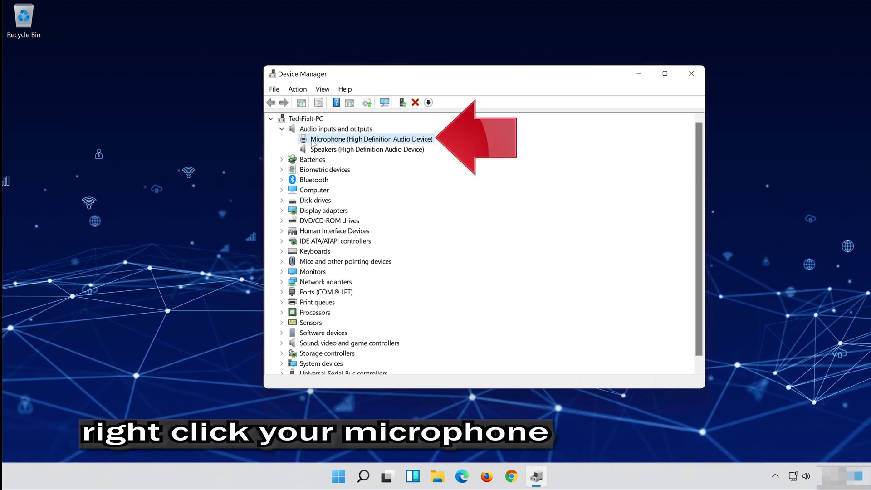
right_click(370, 141)
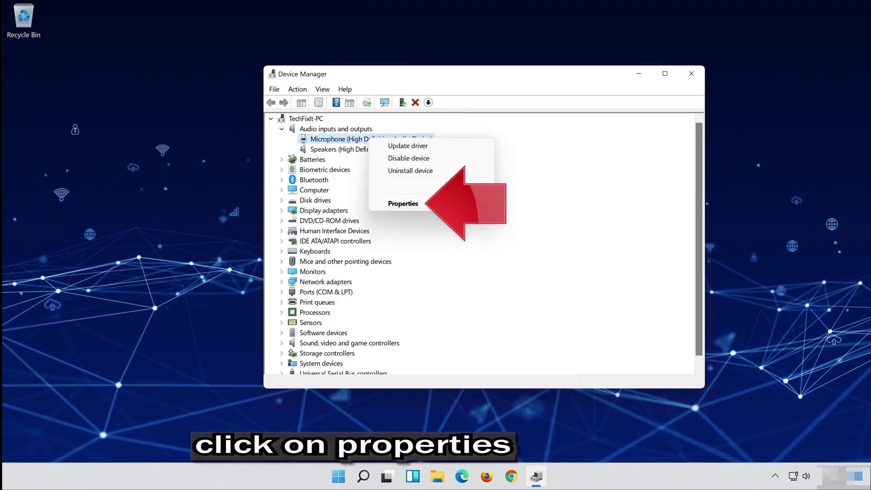
click(440, 204)
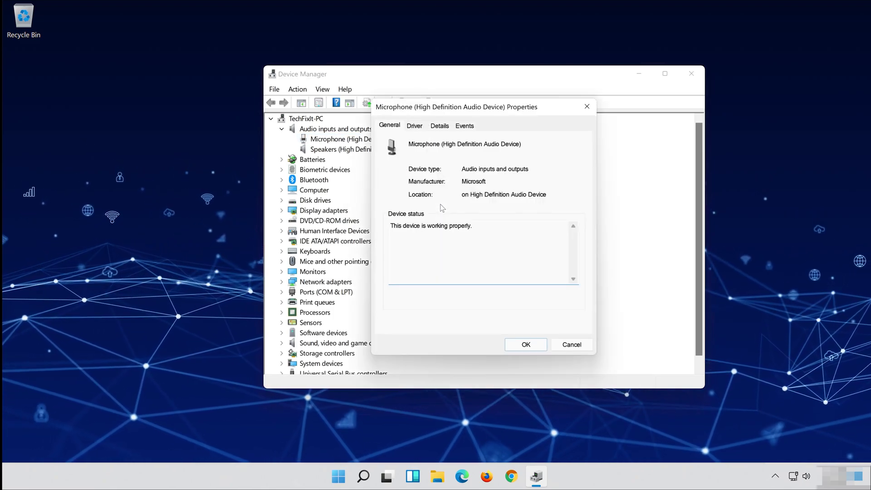
Uninstall the microphone device from the Driver tab and close Device Manager
click(419, 128)
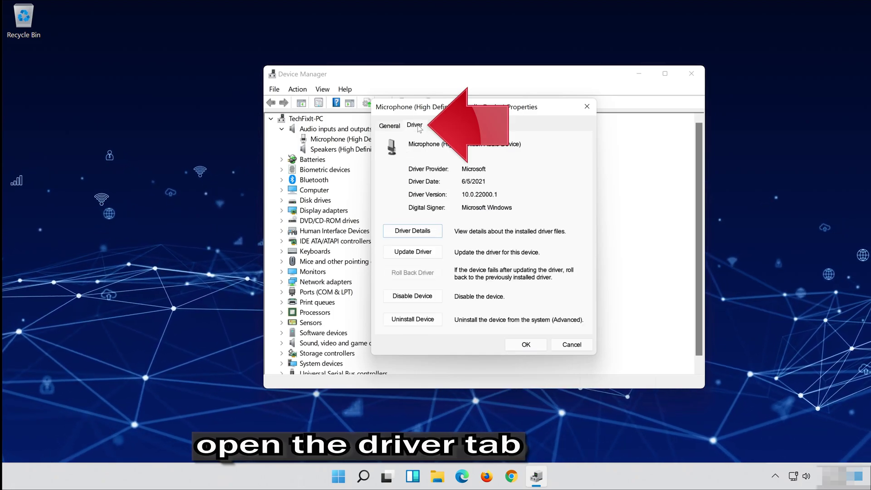
click(431, 321)
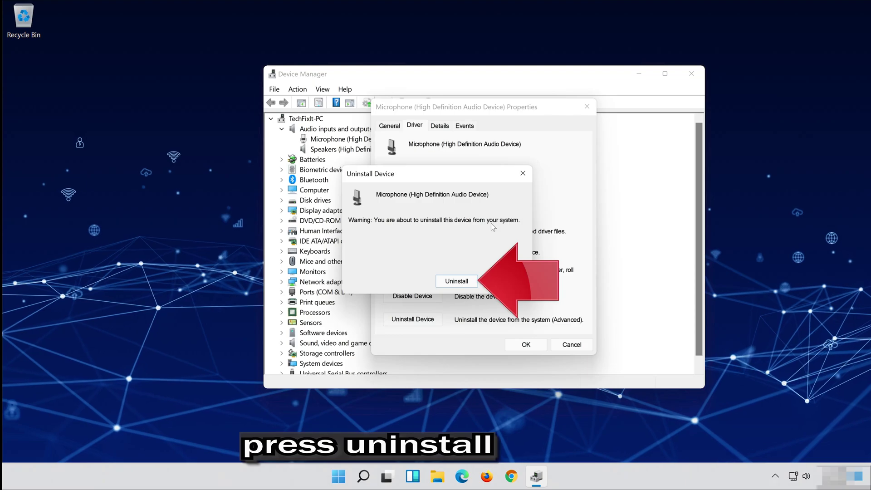
click(453, 281)
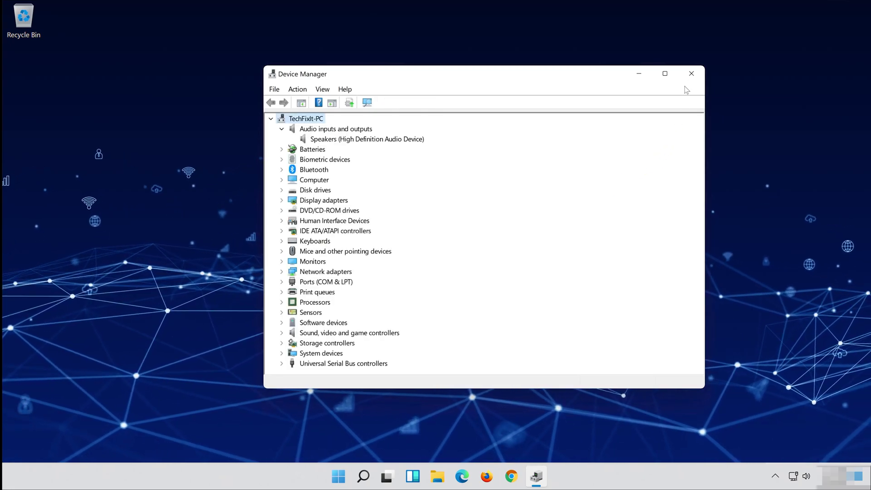
click(692, 73)
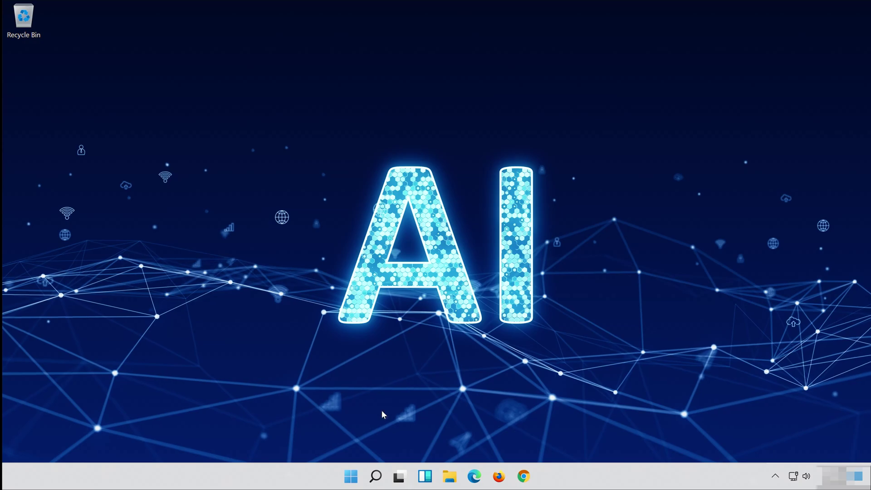
Restart the computer from the Start menu's Power options
click(346, 484)
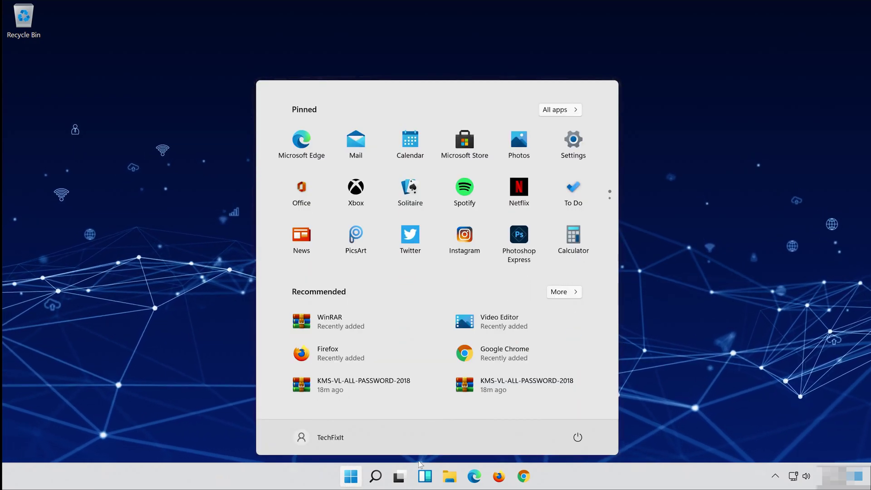
click(577, 437)
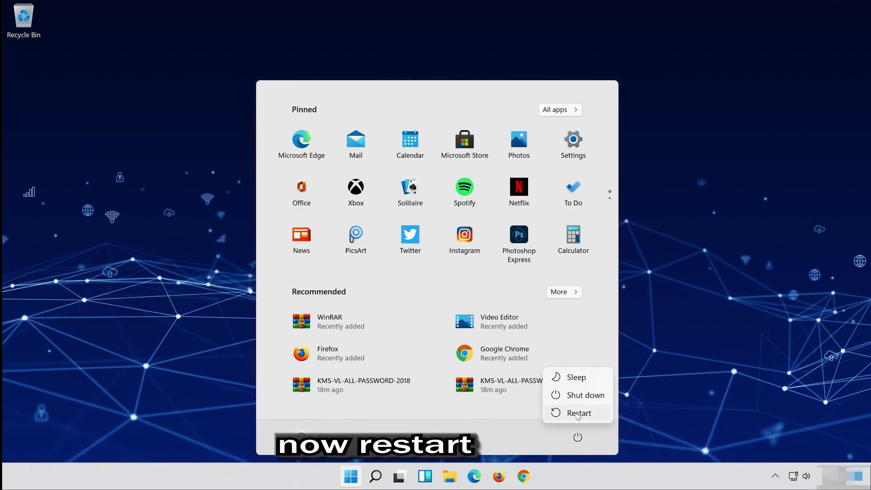
click(577, 412)
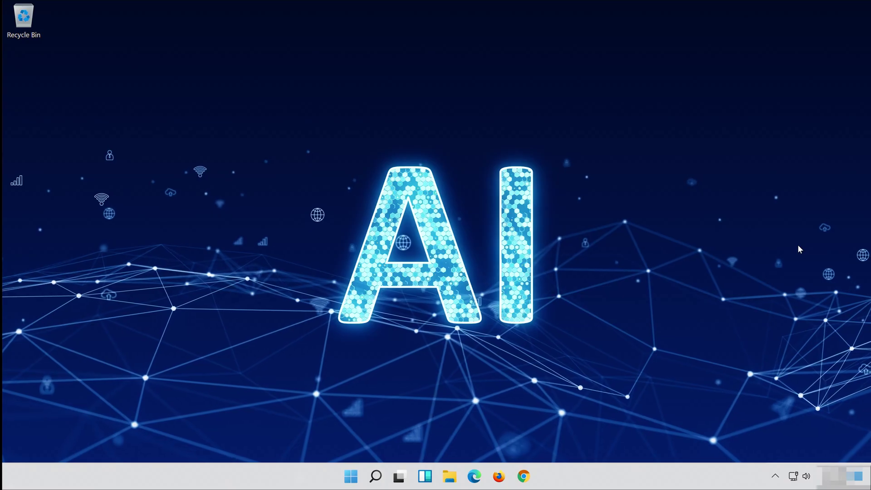
Search 'control panel' and open Control Panel
click(376, 477)
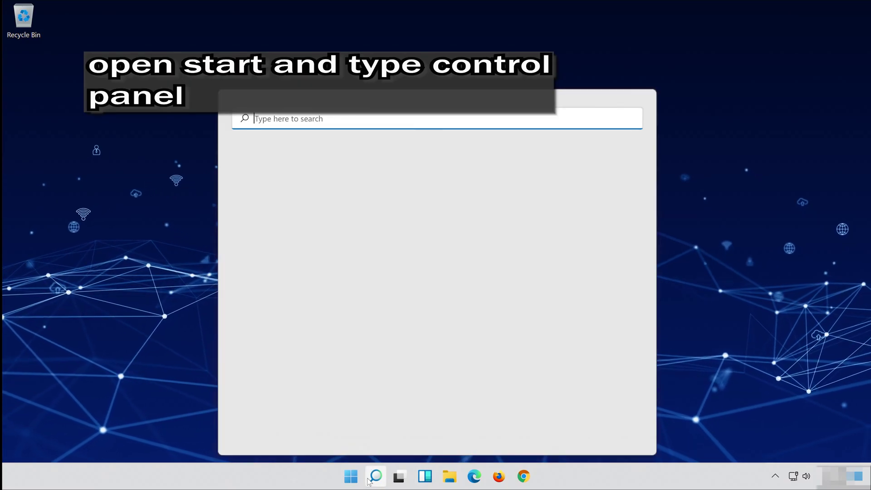
text(control panel)
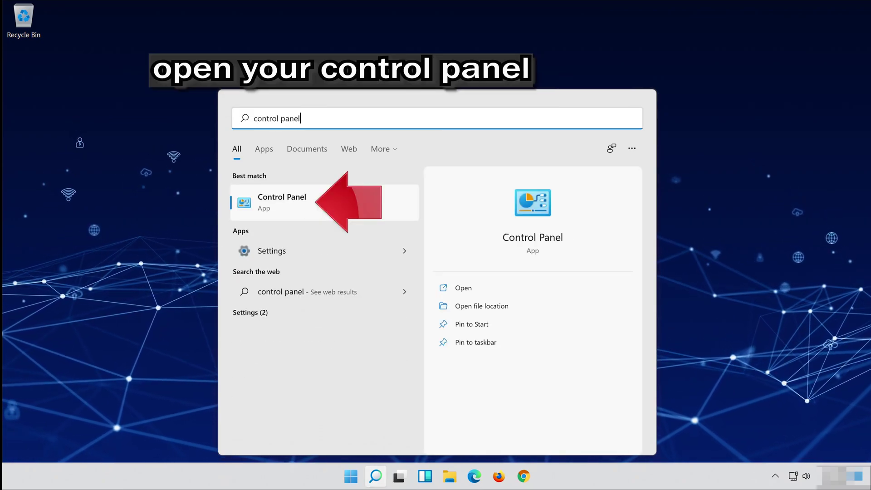
click(352, 197)
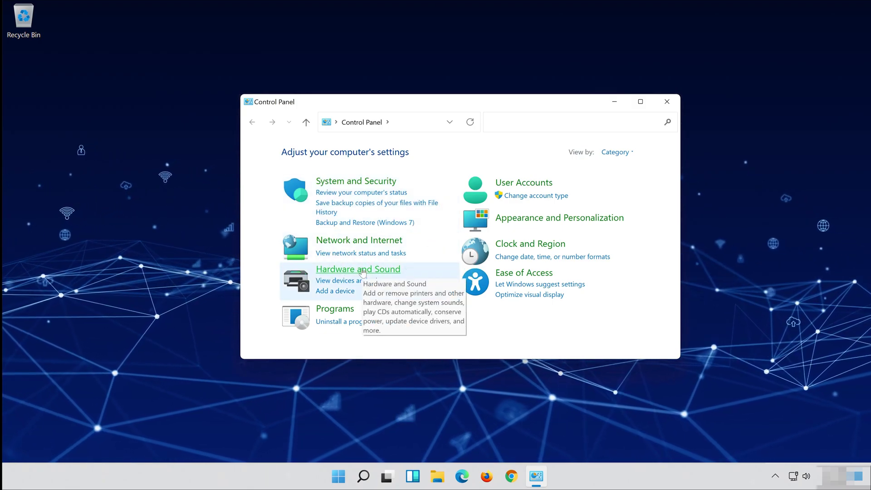
Open Sound from Hardware and Sound, then close the Hardware and Sound window
click(362, 271)
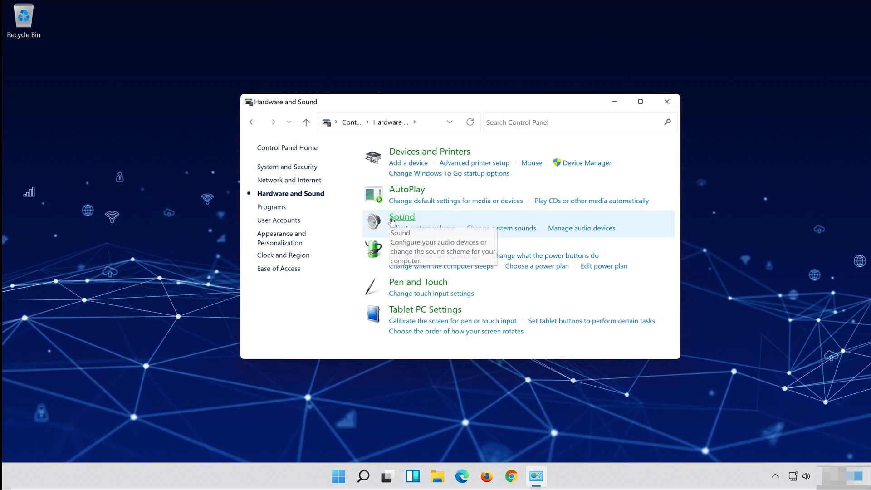
click(402, 222)
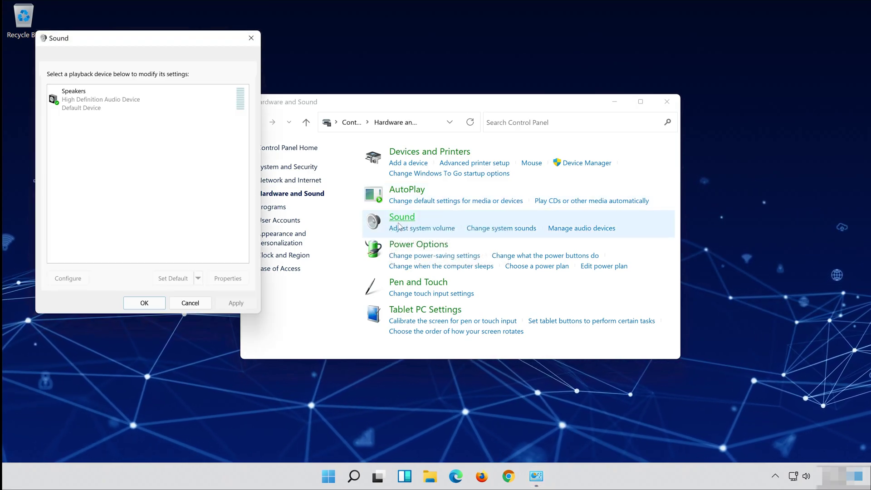
drag(164, 36, 475, 78)
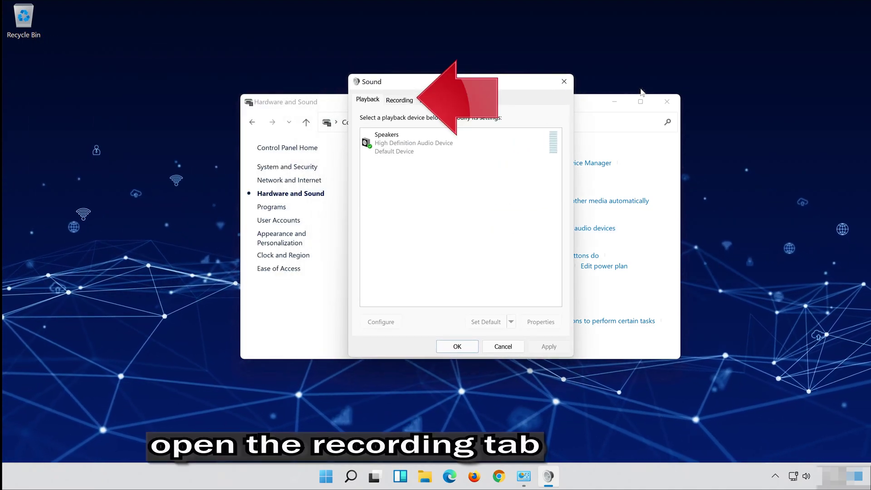
click(664, 103)
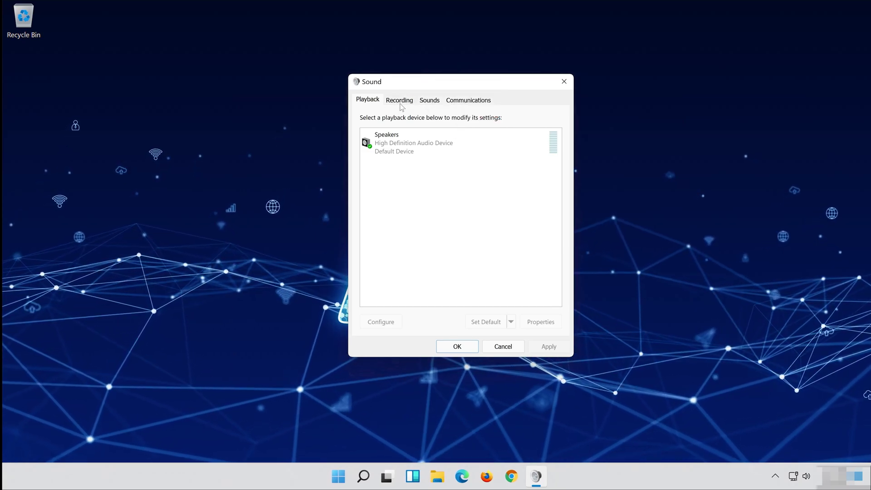
Open the Microphone's properties from the Recording tab
click(399, 101)
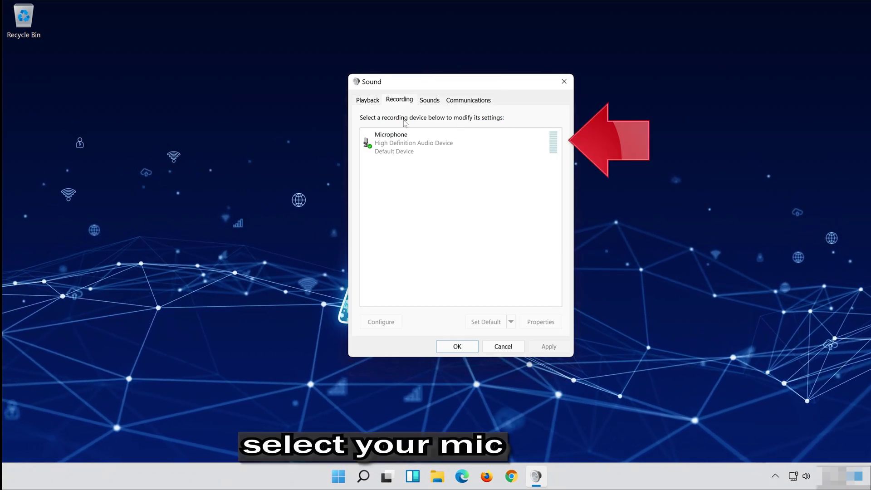
click(405, 143)
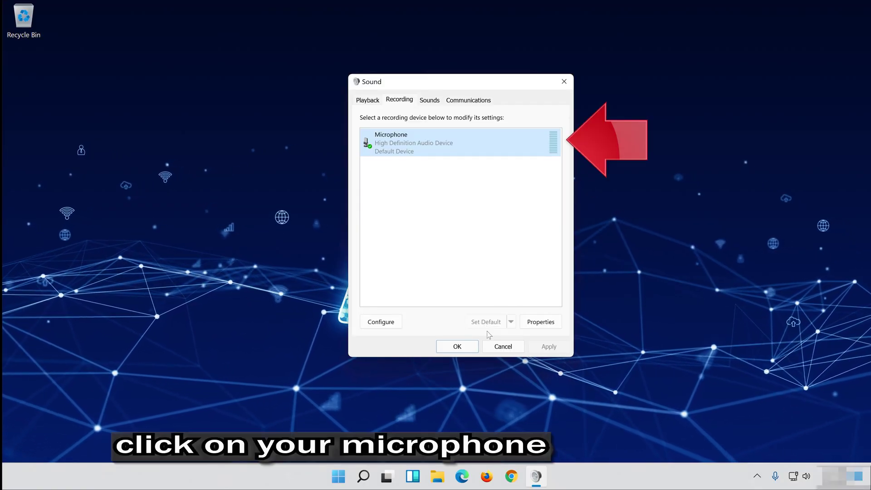
click(540, 322)
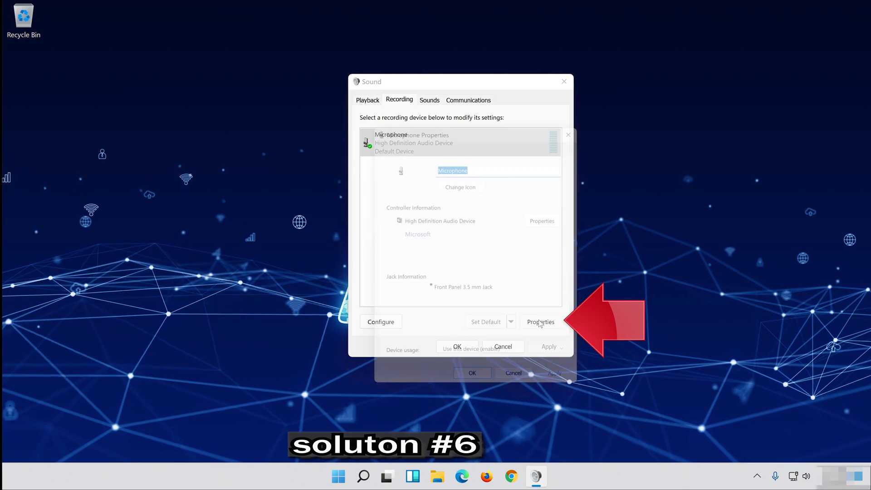
drag(513, 129, 503, 74)
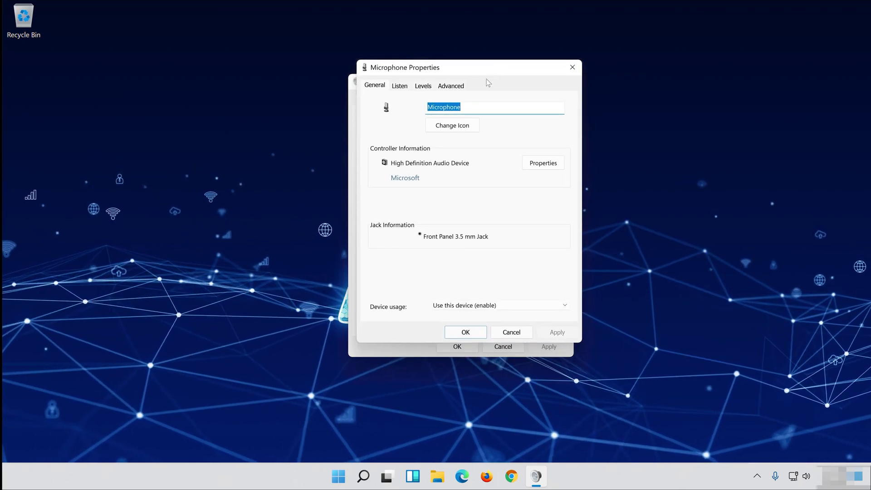
Set the Microphone level to 100 on the Levels tab and save with OK
click(422, 87)
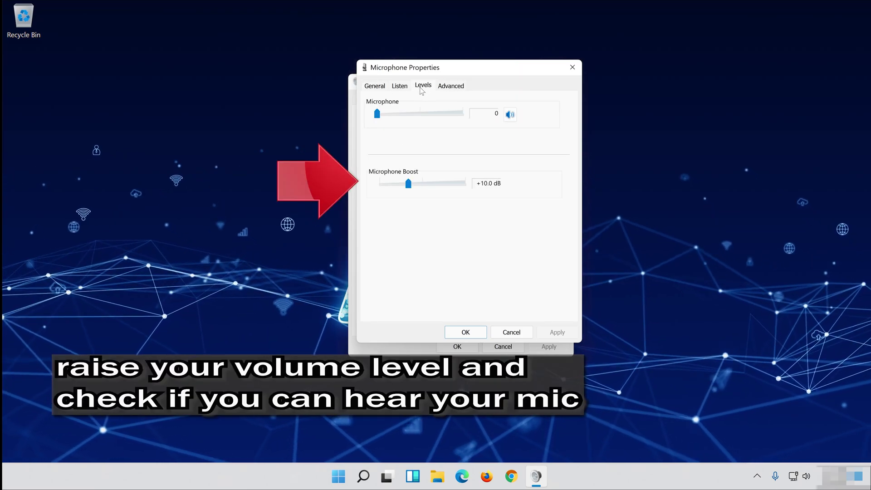
scroll(453, 117, up, 7)
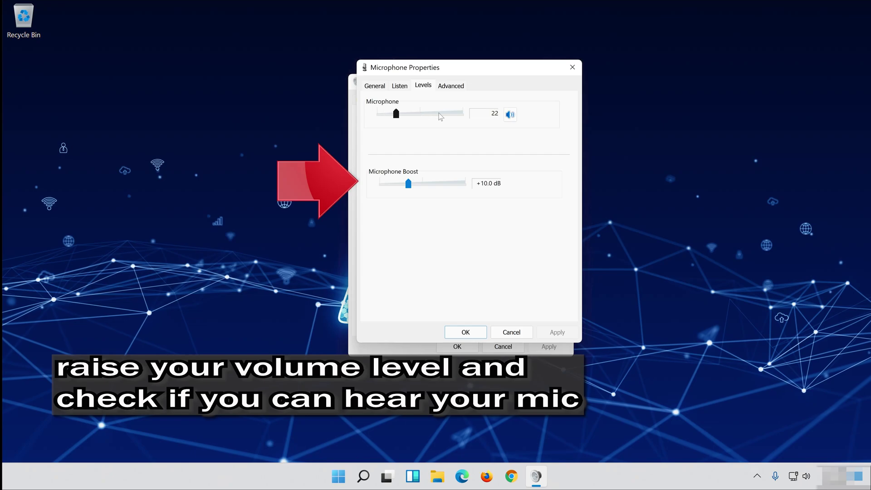
scroll(453, 117, up, 20)
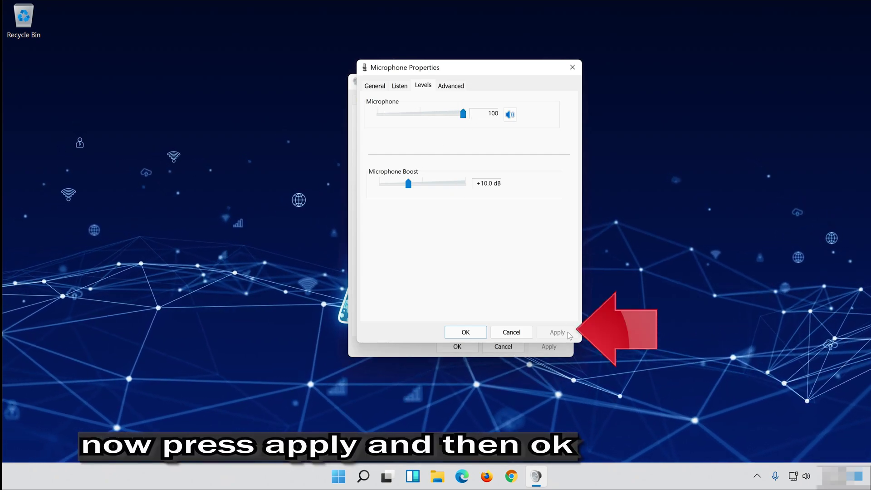
click(460, 332)
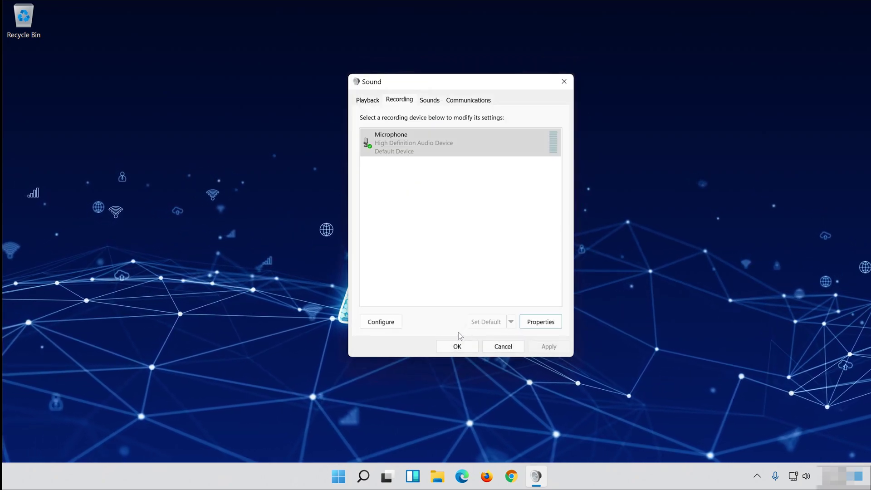